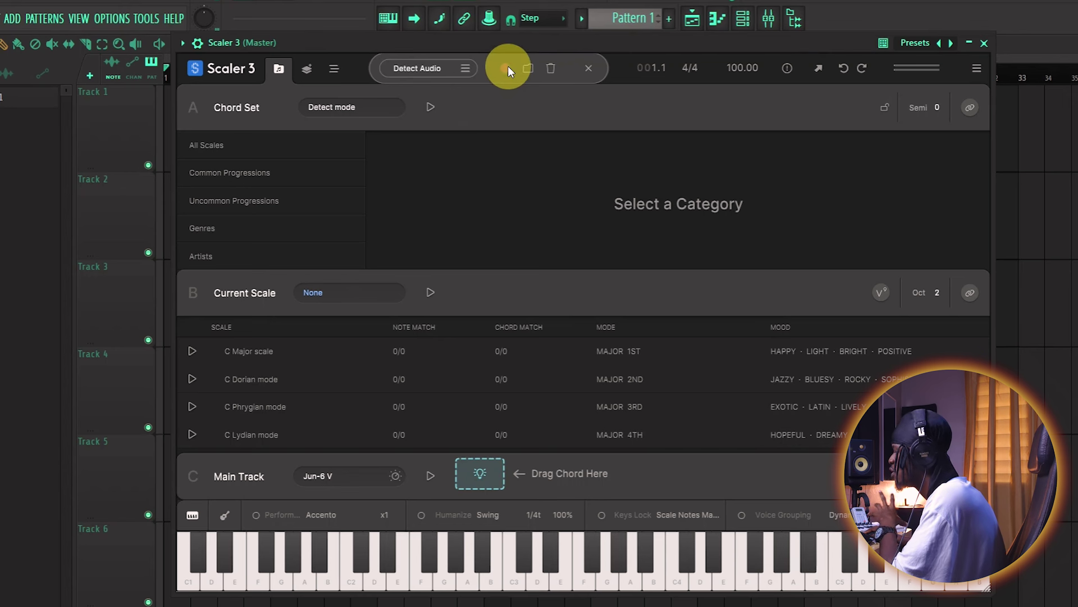
Load the MELODY file from the DRUMS GROOVE folder for audio chord detection and preview the same sample in the browser
click(508, 68)
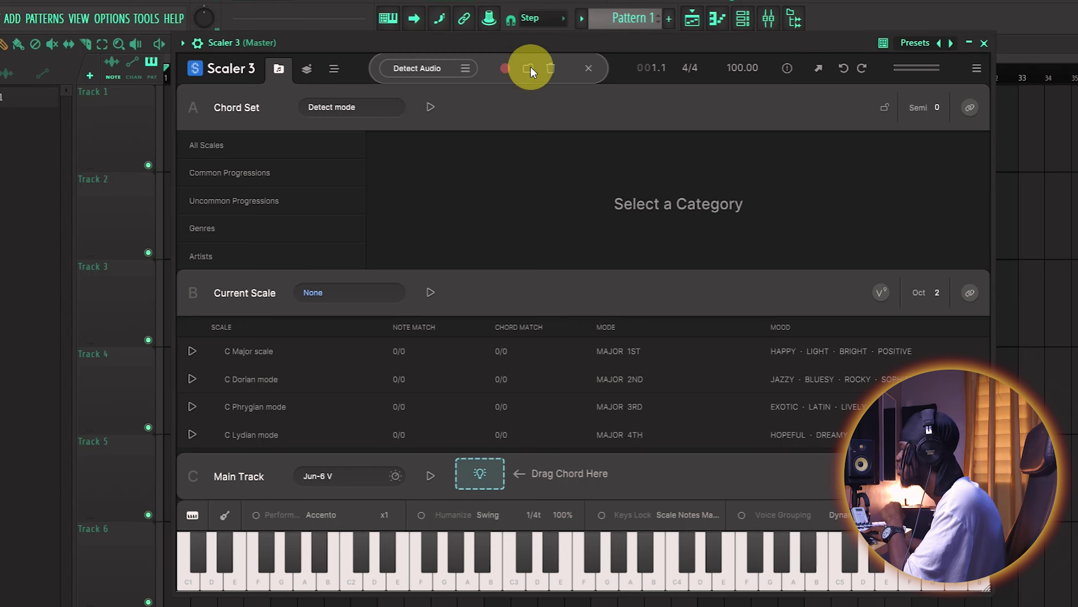
click(529, 68)
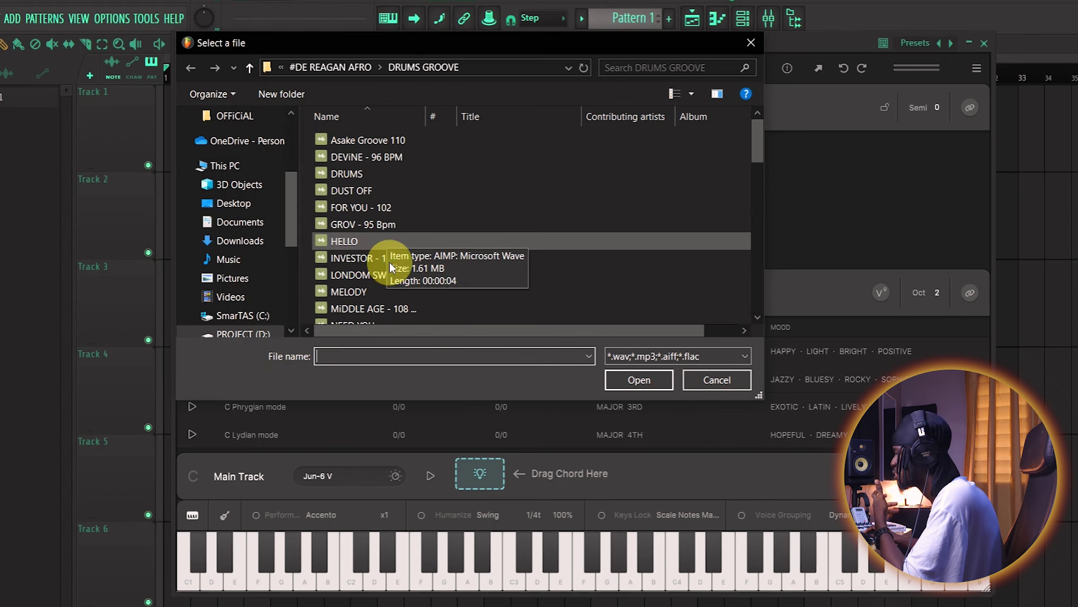
double_click(353, 292)
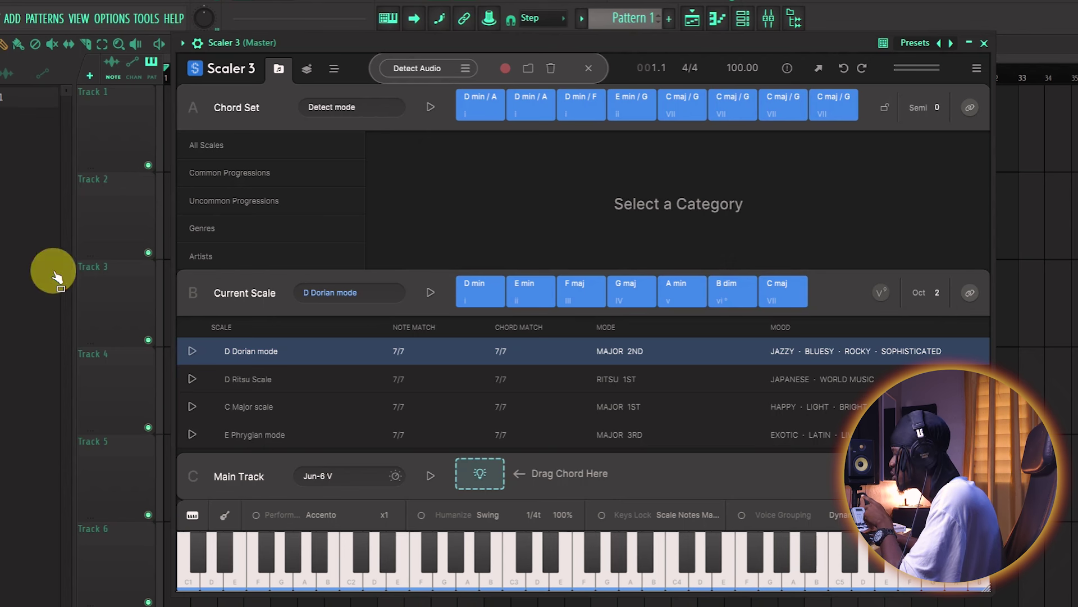
mouse_move(24, 288)
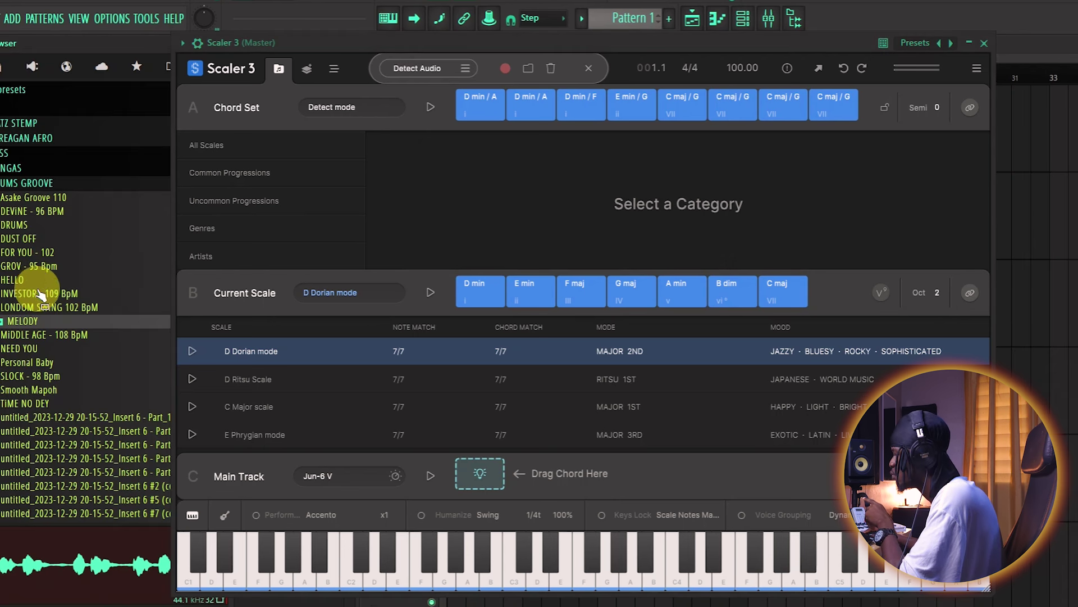
click(29, 326)
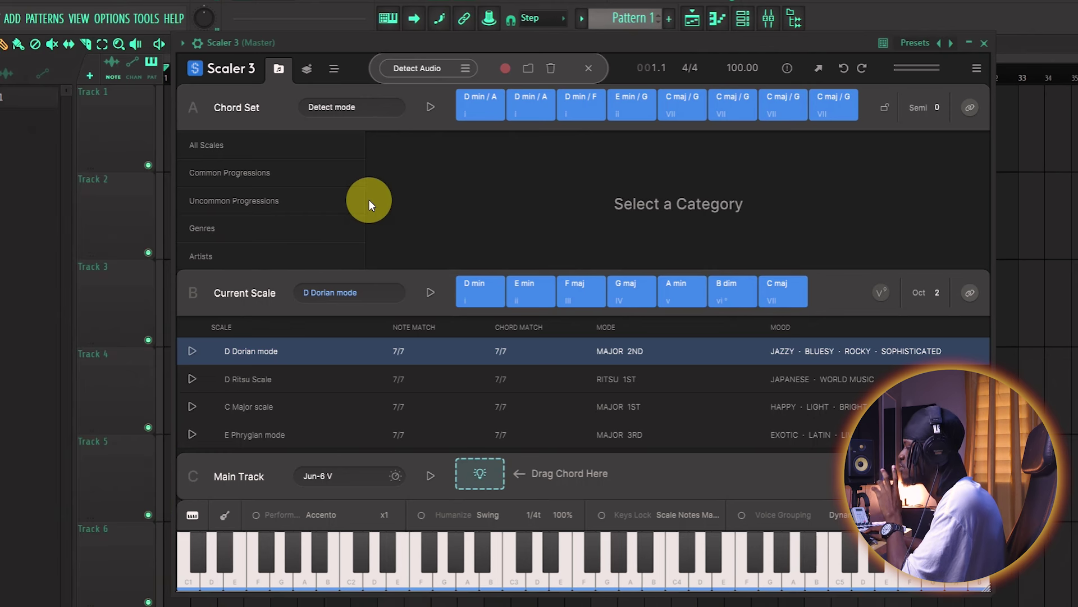
Audition all eight detected chords in the Chord Set in order, from the first D min / A to the last C maj / G
click(483, 107)
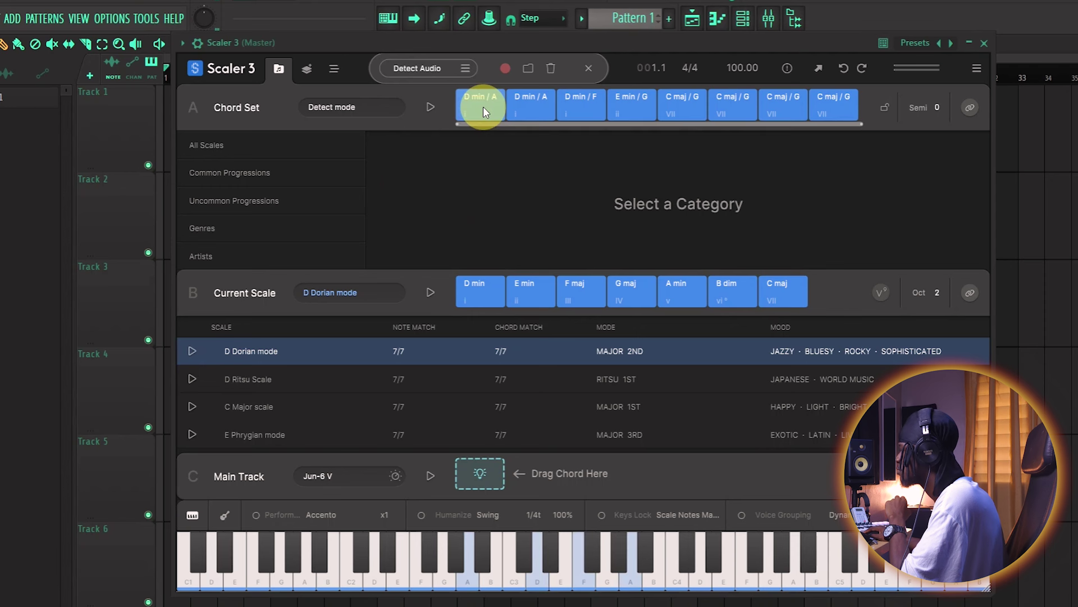
click(524, 112)
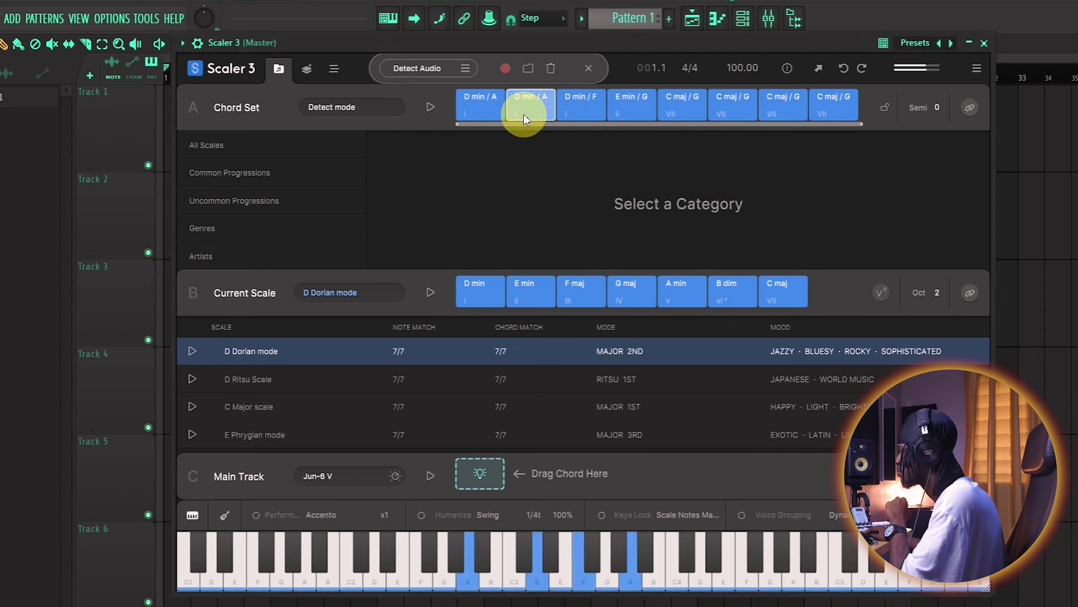
click(575, 112)
click(618, 112)
click(673, 105)
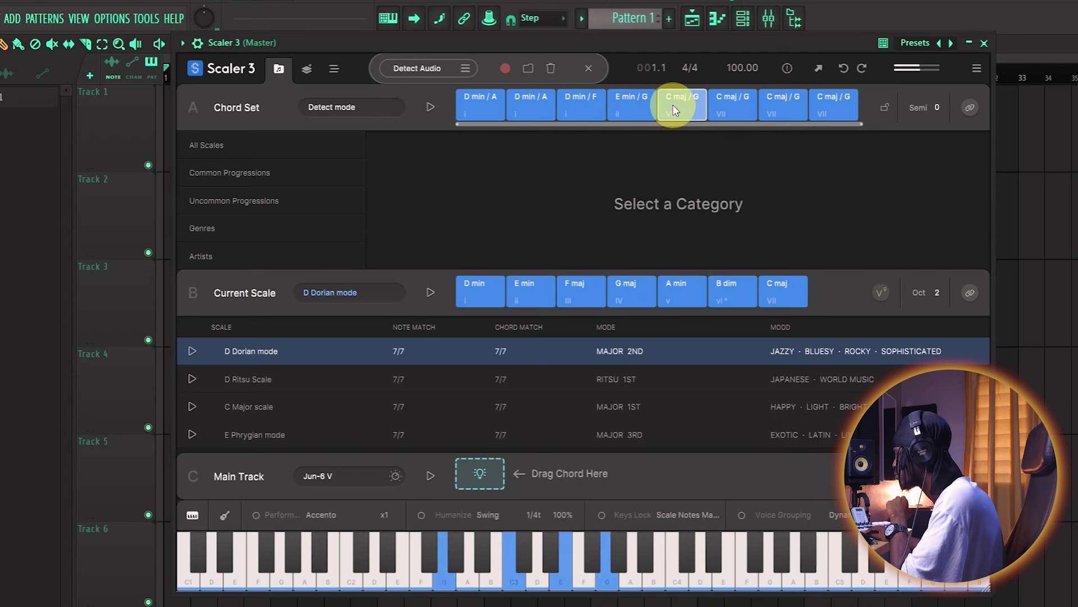
click(733, 108)
click(787, 109)
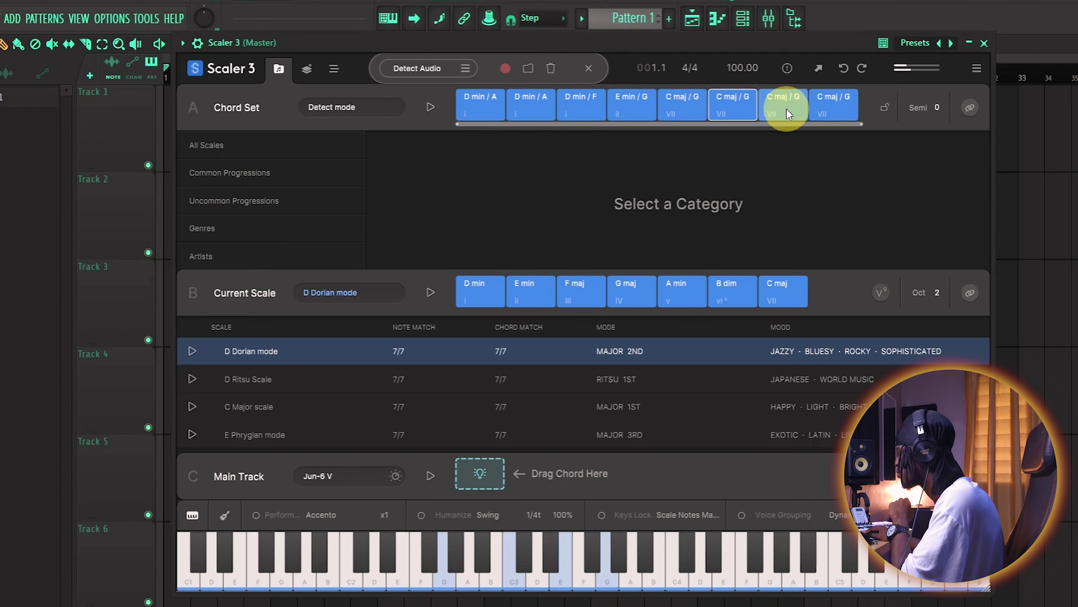
click(829, 109)
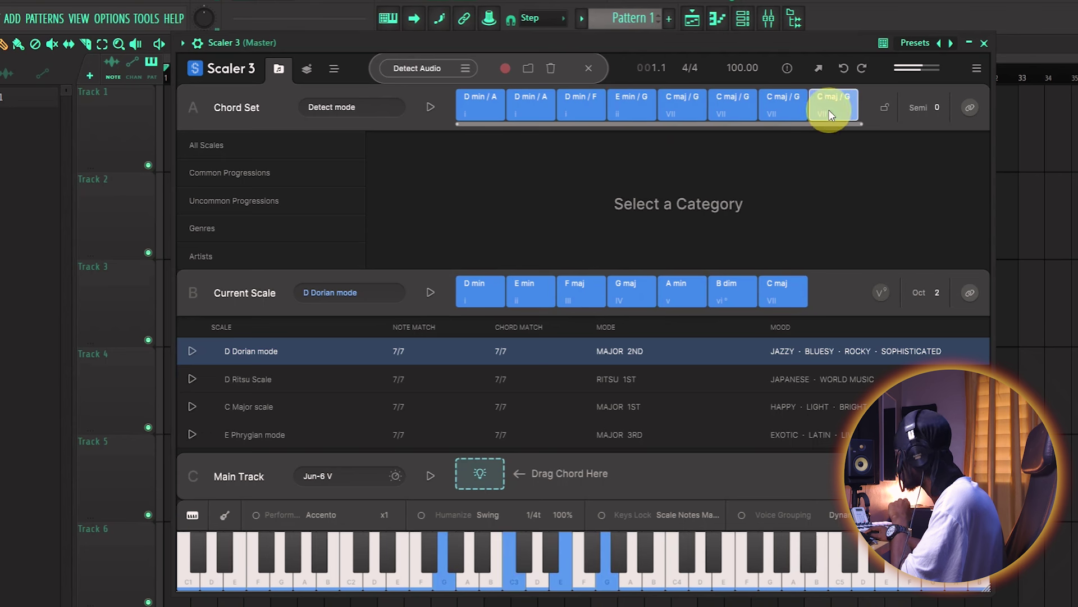
Replay the detected D min / A chords in the Chord Set and listen to the D min chord of the Current Scale
click(497, 112)
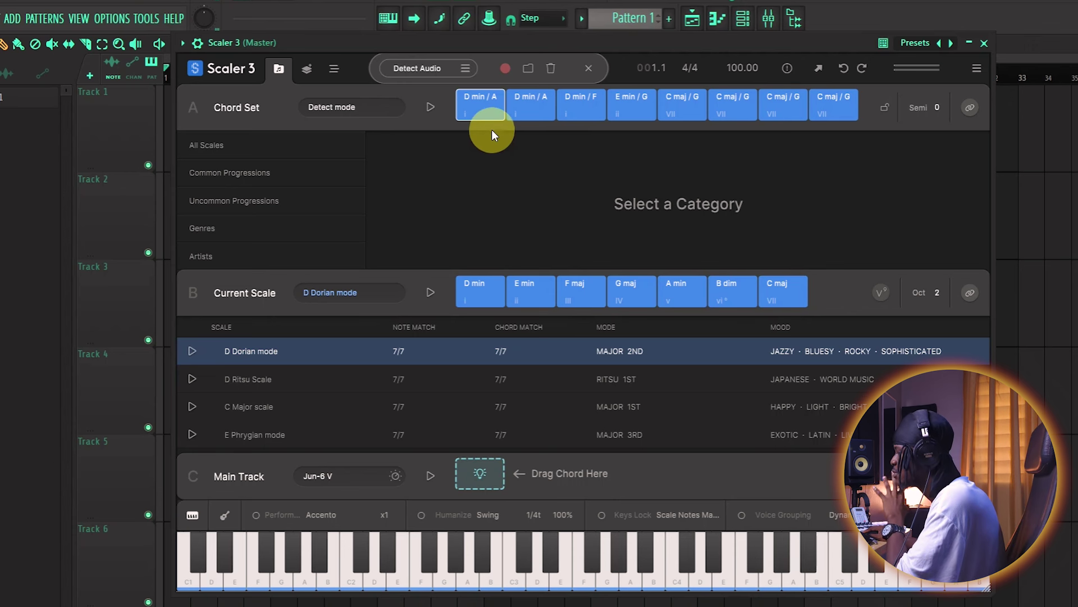
click(517, 113)
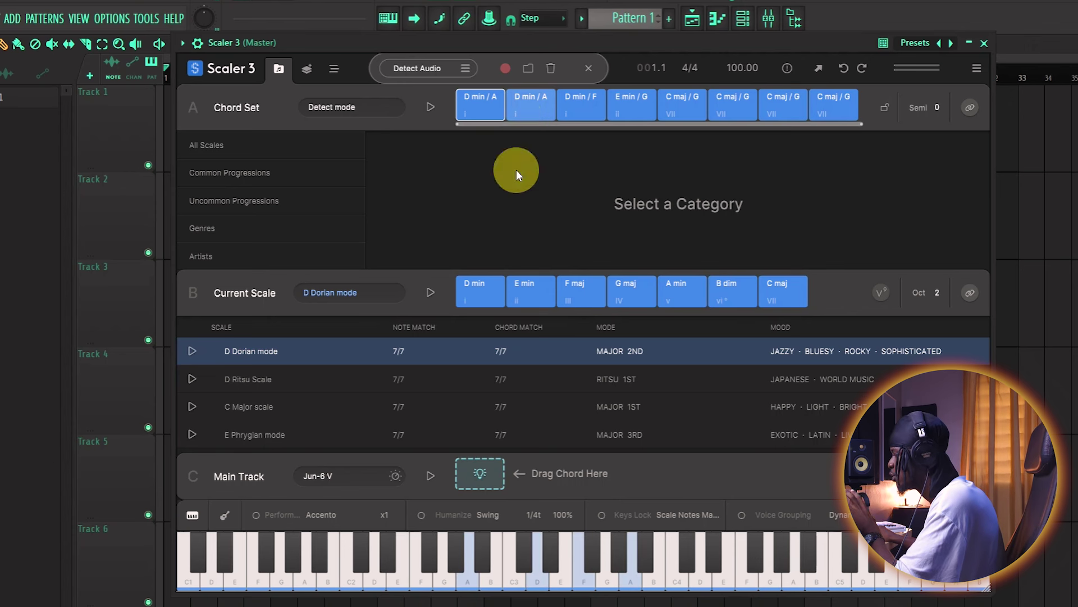
click(488, 301)
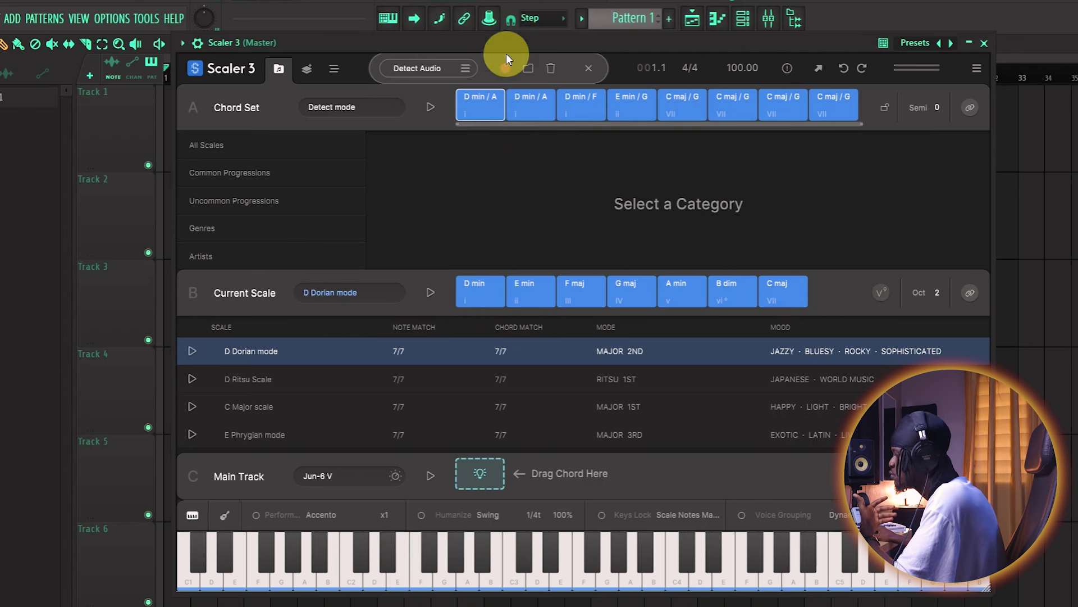
click(481, 110)
Audition the B dim, C maj, G maj and D min chords of the D Dorian mode in the Current Scale
click(727, 291)
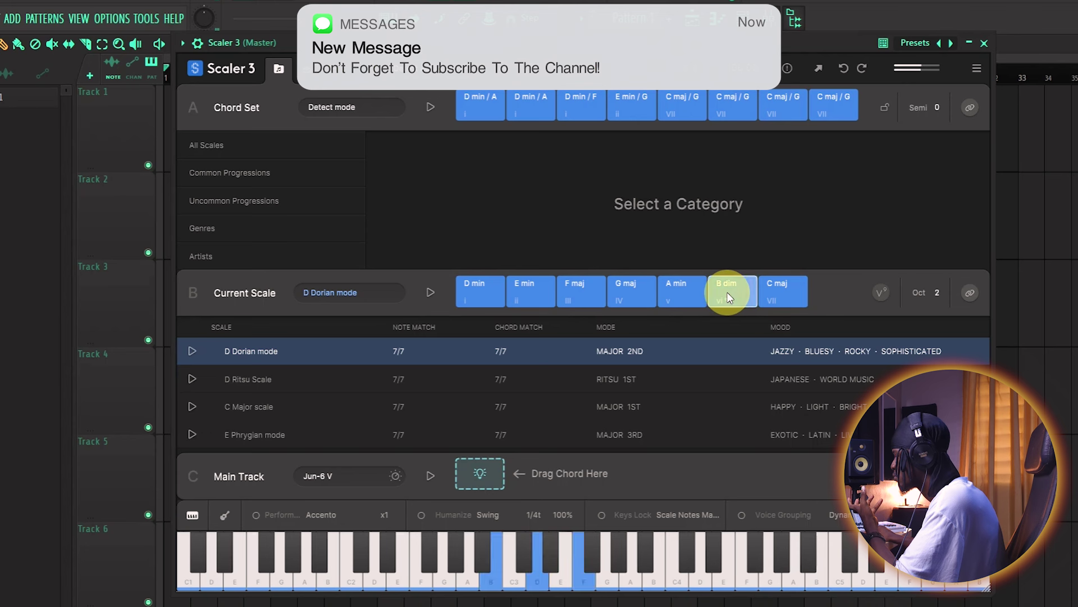
click(768, 295)
click(636, 303)
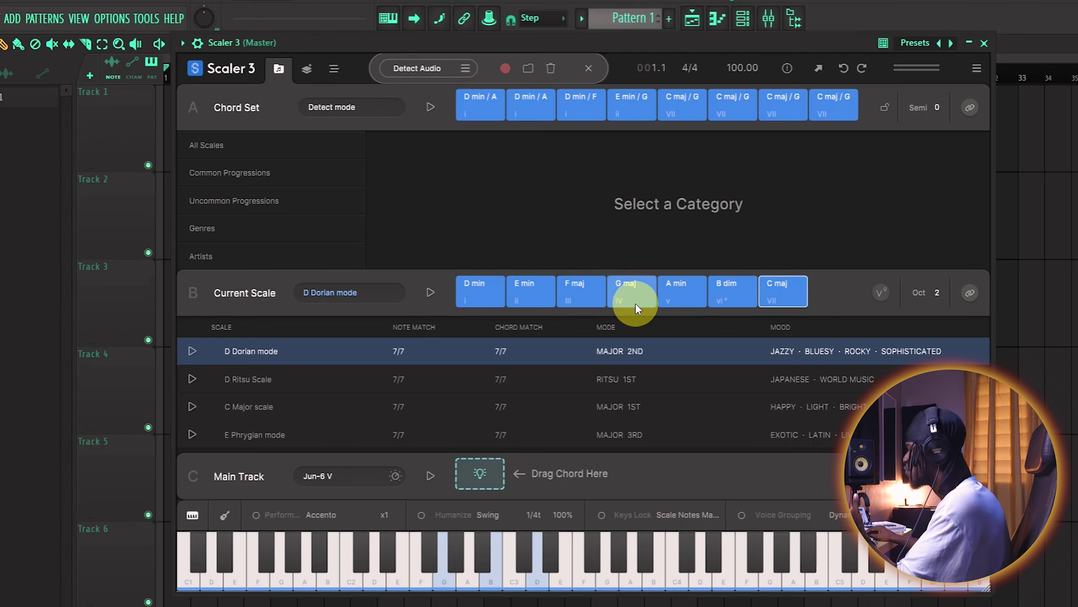
click(477, 301)
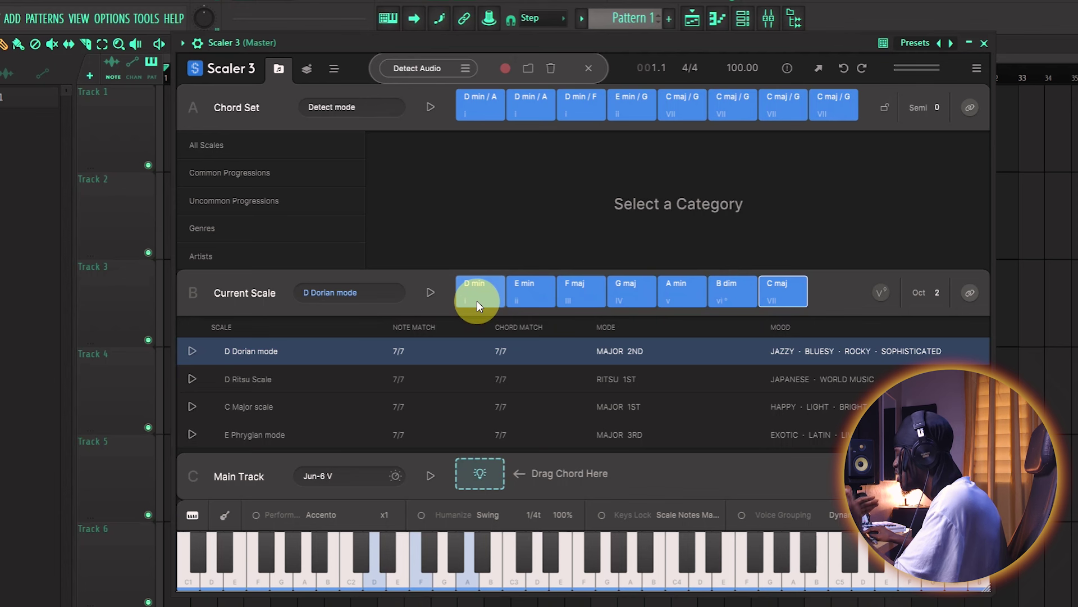
Turn the Current Scale's keyboard chord binding on and back off
click(969, 293)
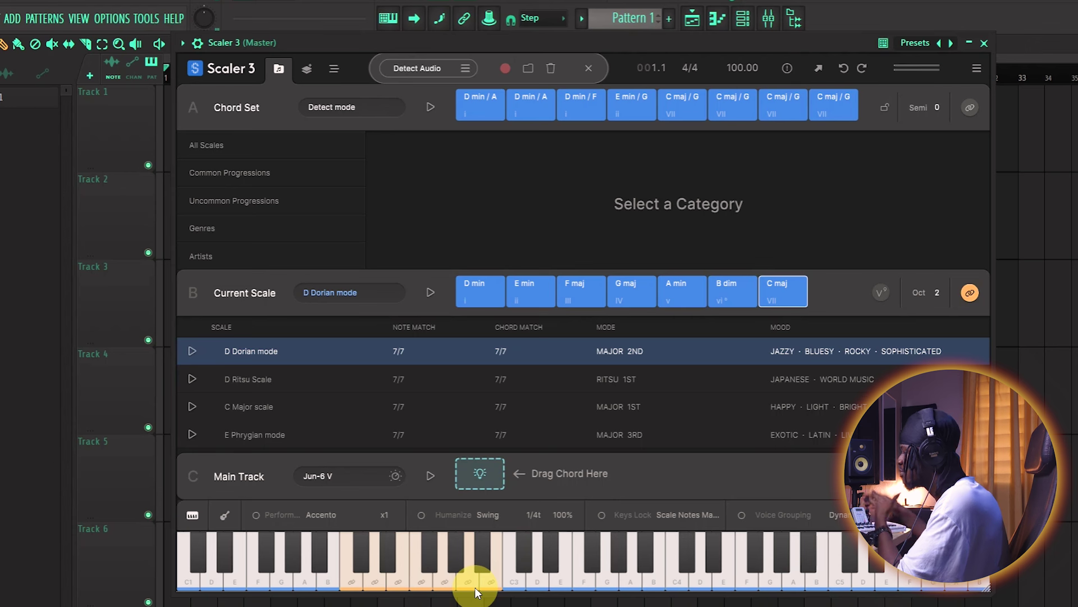
click(970, 292)
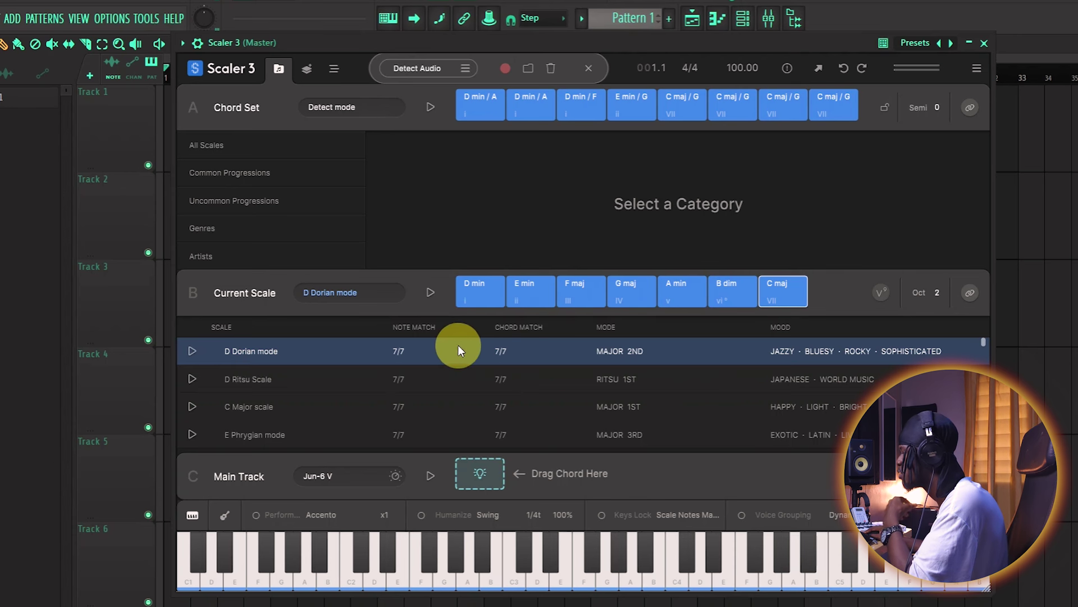
Compare the sound of the Current Scale's D min chord with the first D min / A chord in the Chord Set
click(476, 296)
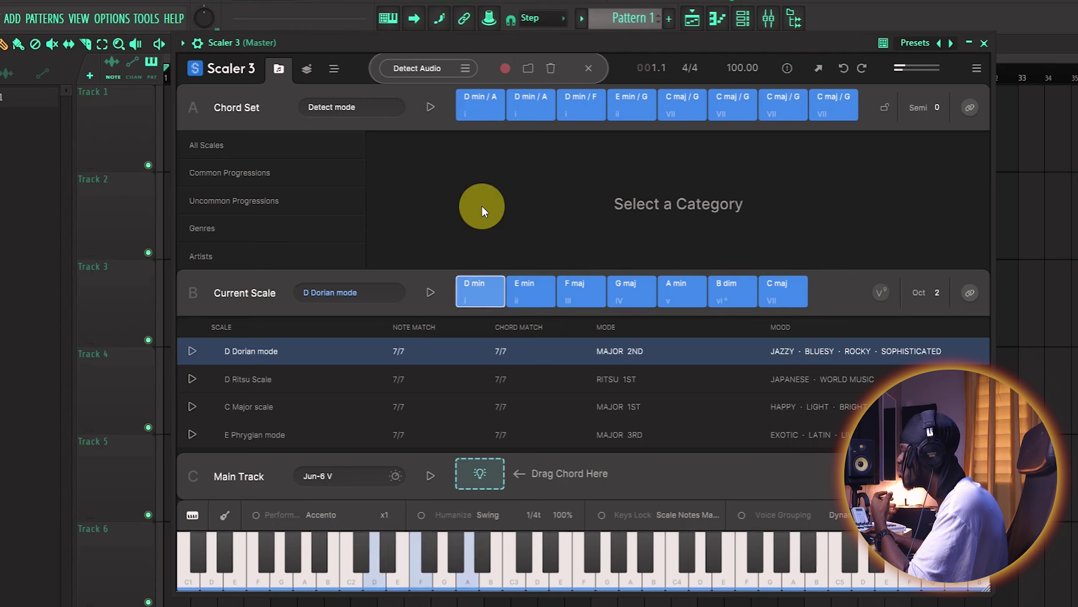
click(481, 106)
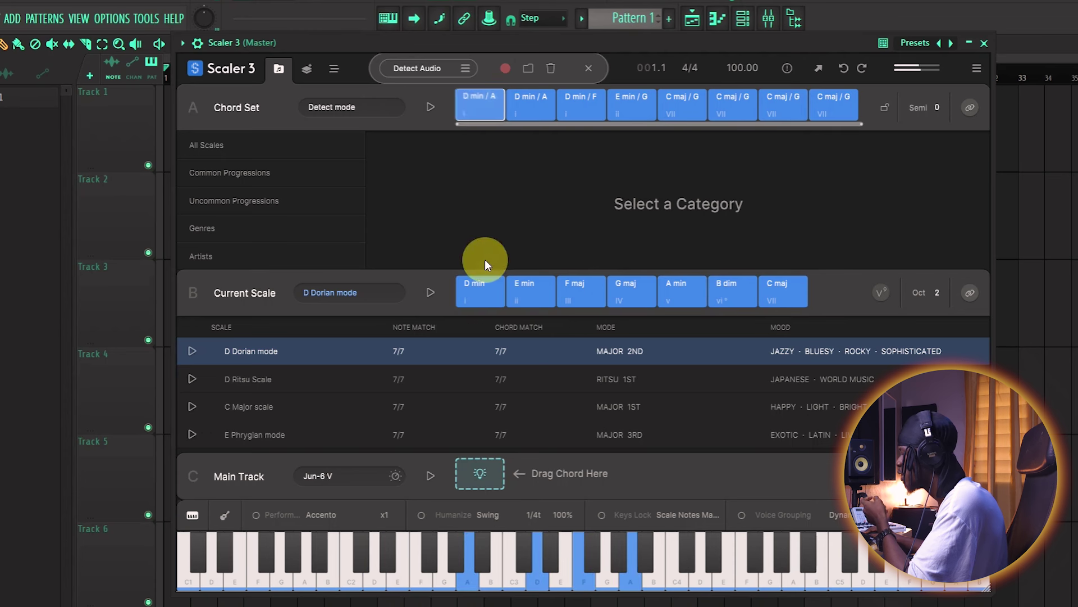
drag(485, 259, 478, 92)
click(481, 284)
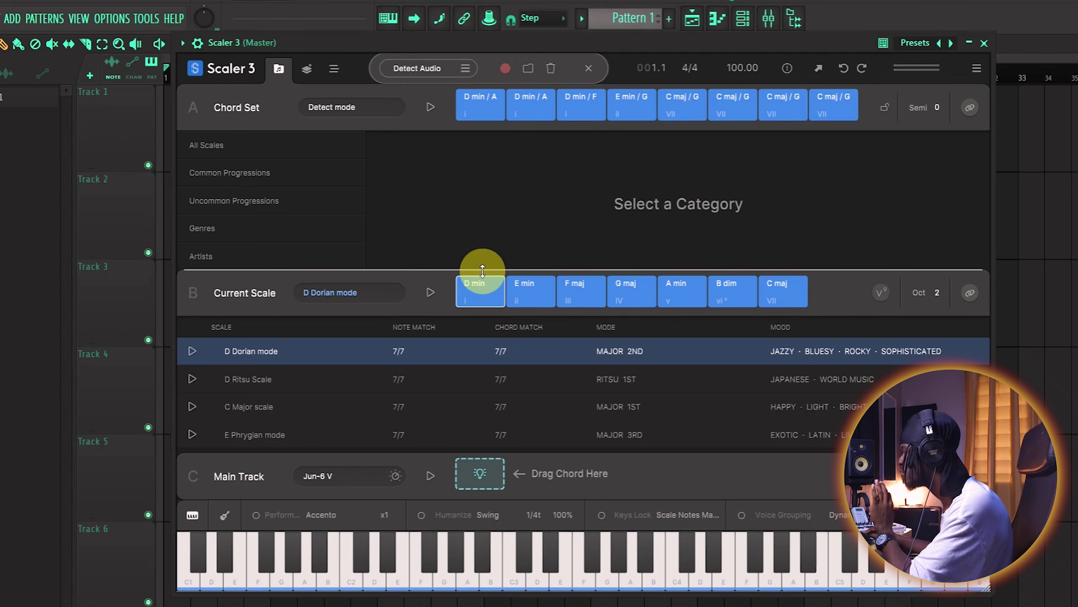
Place the Current Scale's D min chord in the Main Track as a trial and remove it again
drag(480, 294, 480, 478)
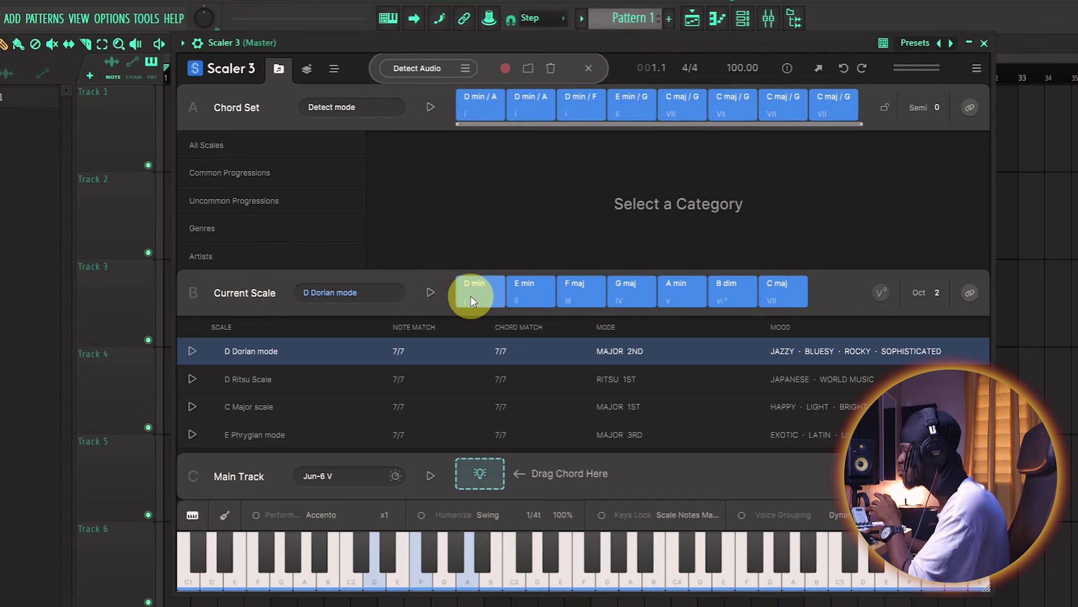
drag(476, 292, 480, 473)
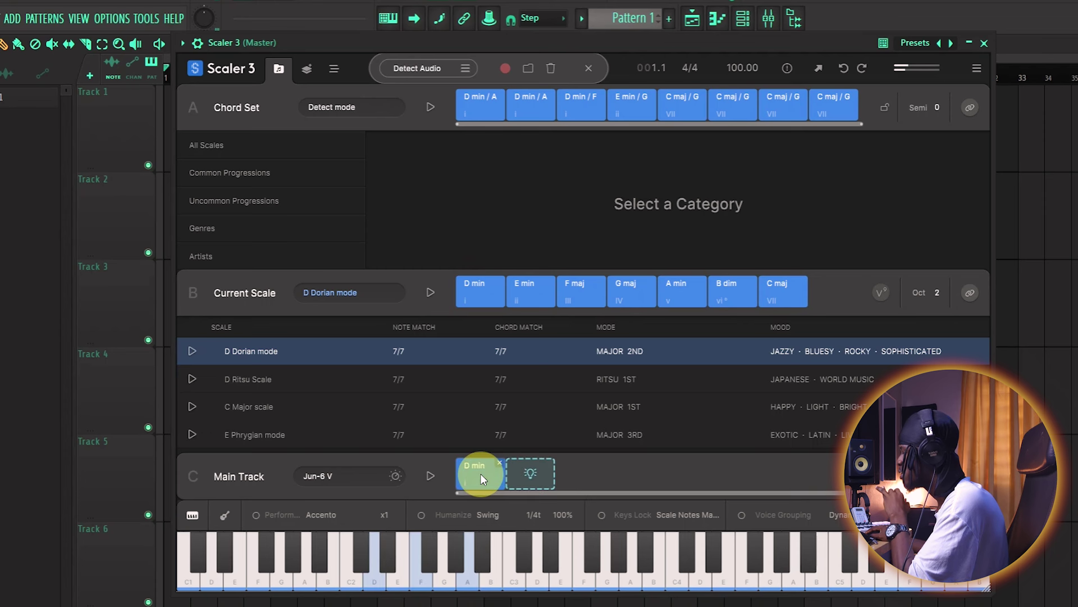
click(577, 289)
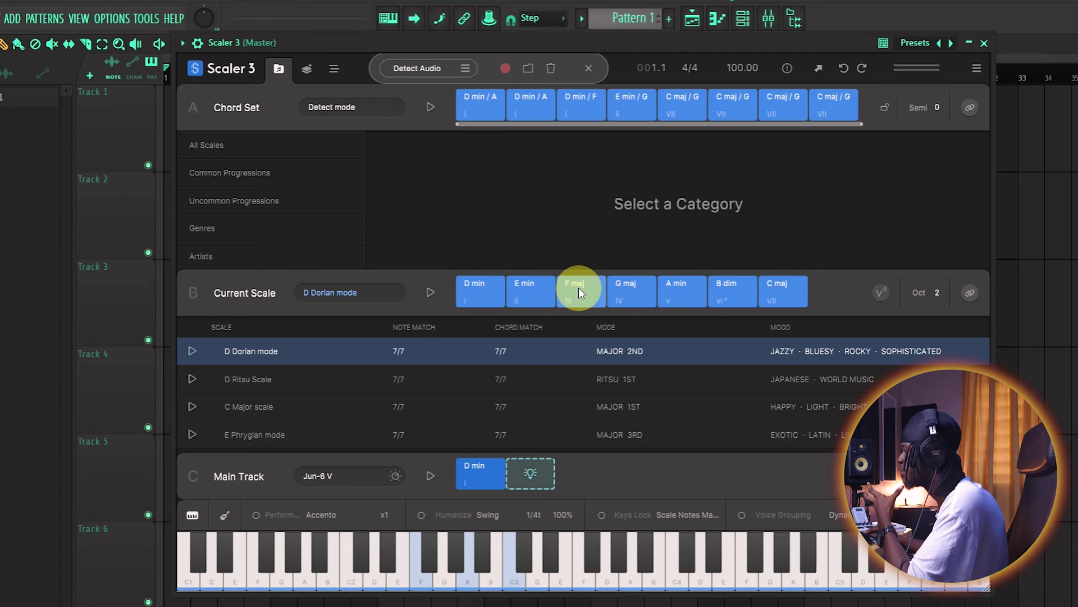
click(621, 297)
click(477, 481)
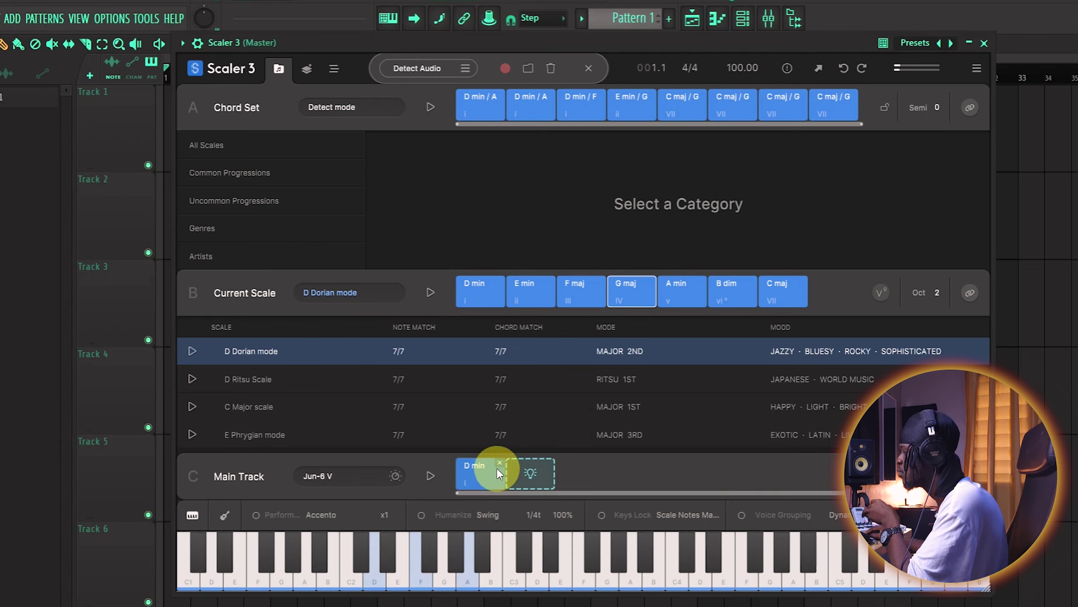
click(500, 464)
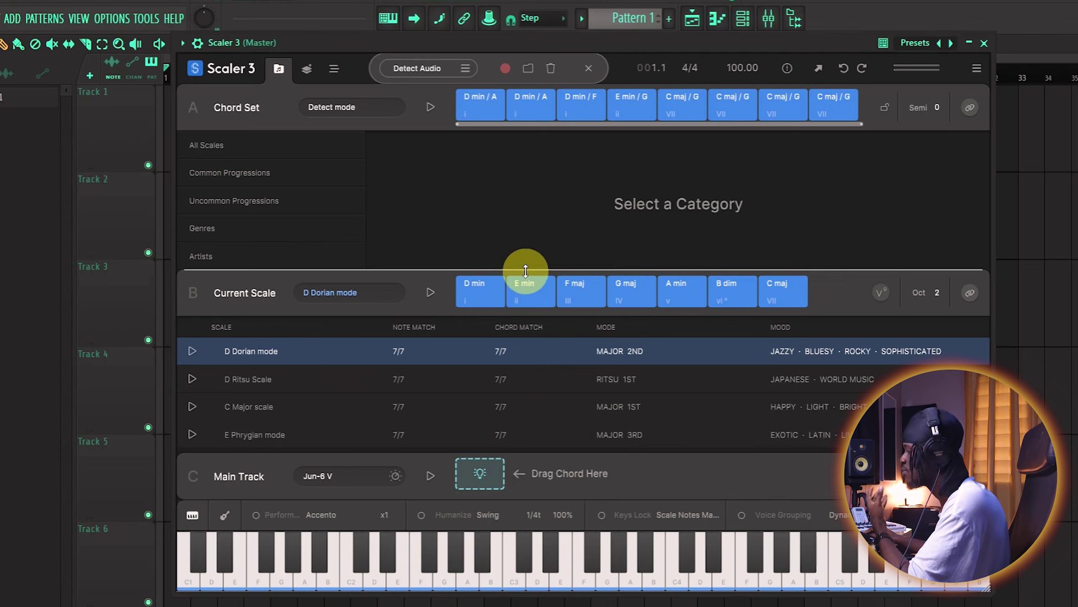
Open the chord suggestions for the empty Main Track slot and audition chords such as G sus2, A min7, A# maj, C min and B min7
click(748, 296)
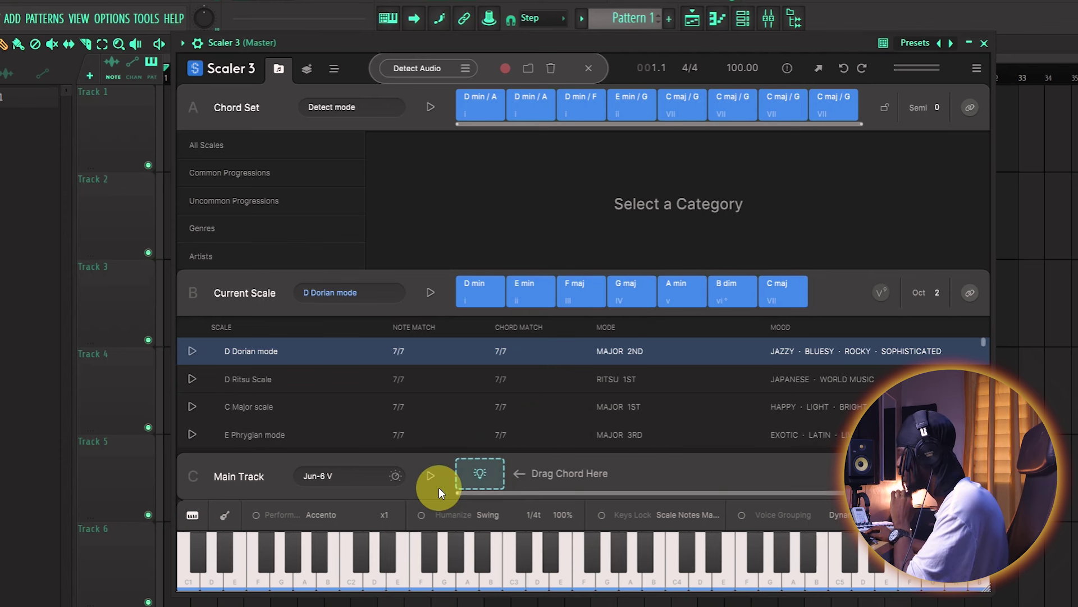
click(481, 474)
click(494, 339)
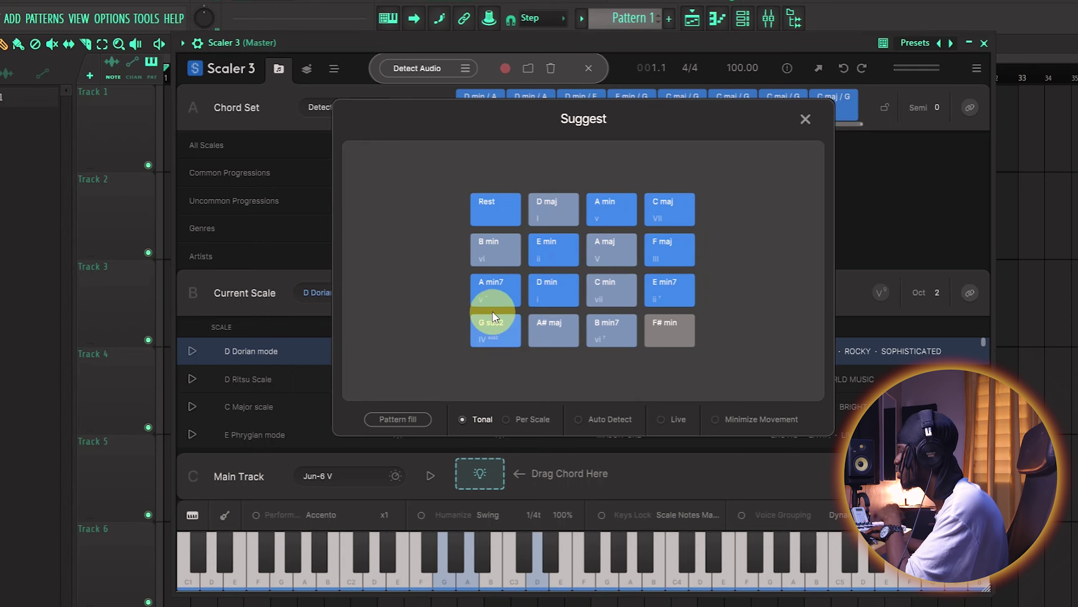
click(508, 282)
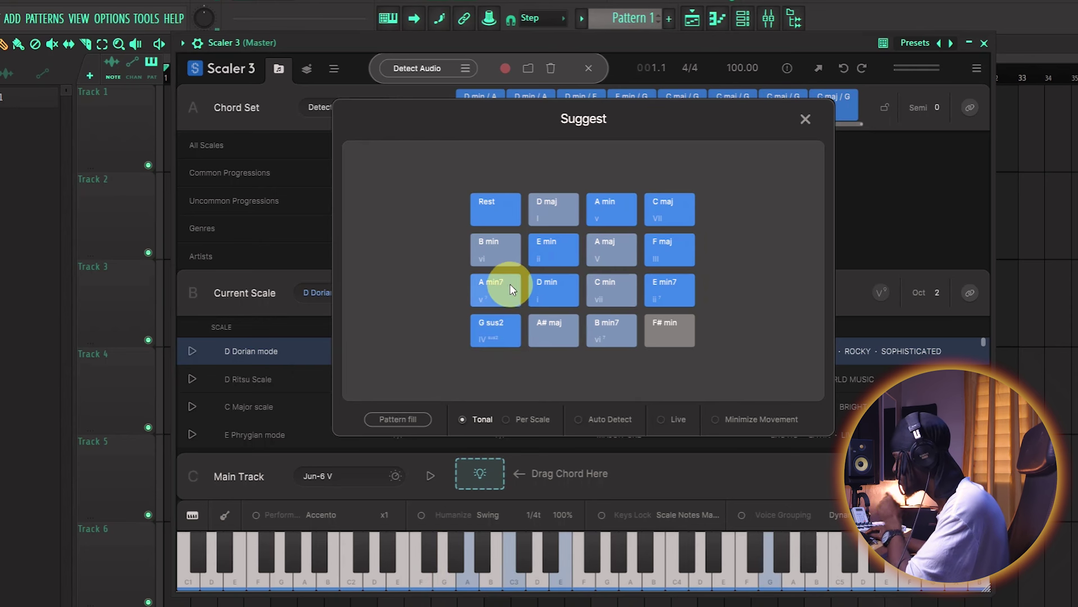
click(546, 297)
click(538, 332)
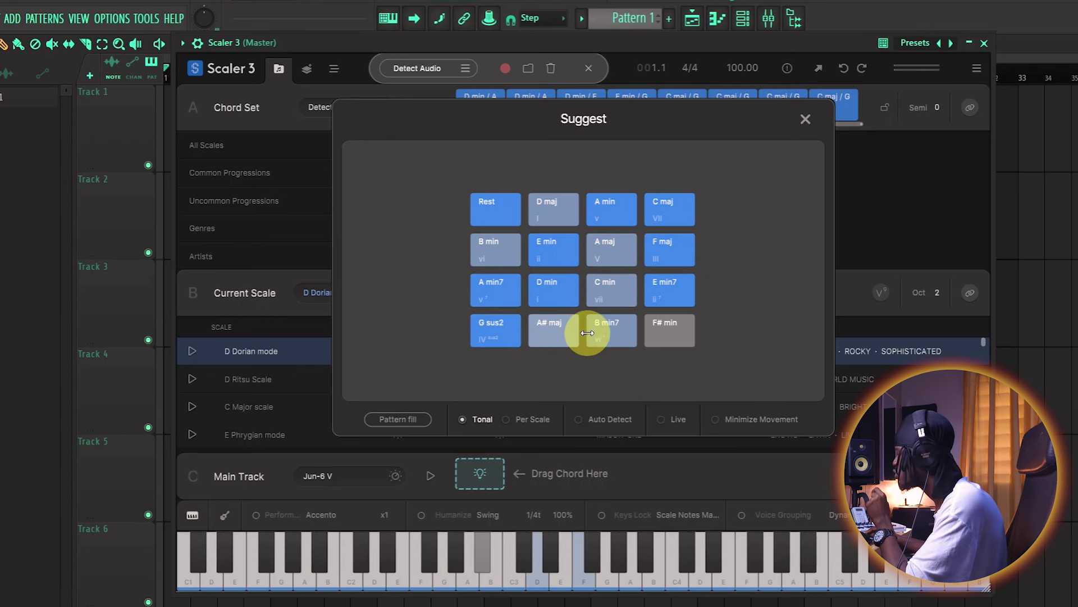
click(596, 298)
click(601, 261)
click(611, 293)
click(615, 323)
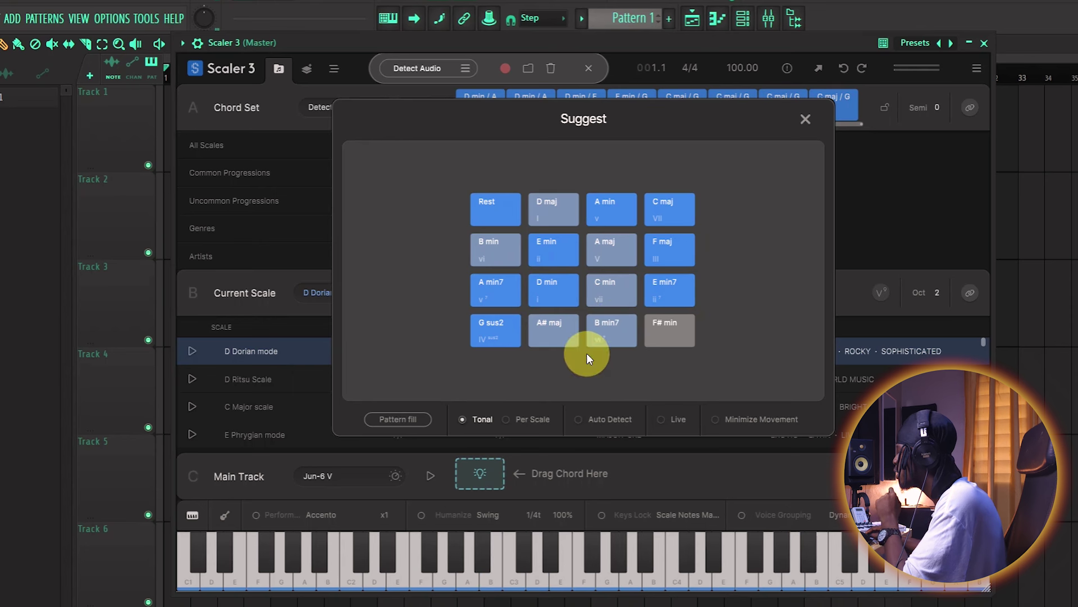
Replay the suggested G sus2, A min7, E min, C min and D min chords to choose a starting chord
click(494, 345)
click(498, 299)
click(556, 256)
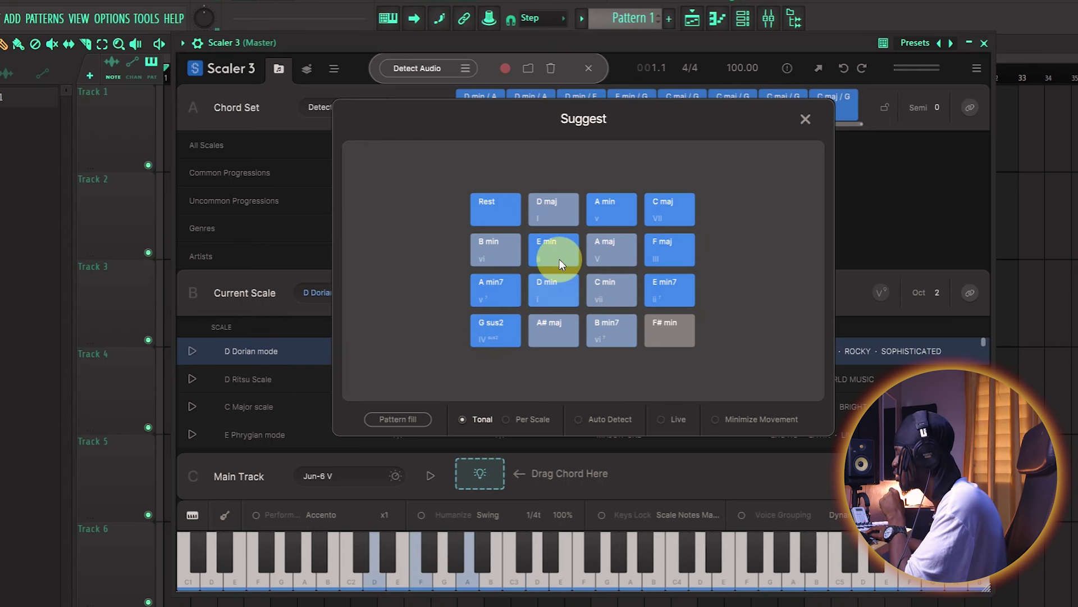
click(553, 276)
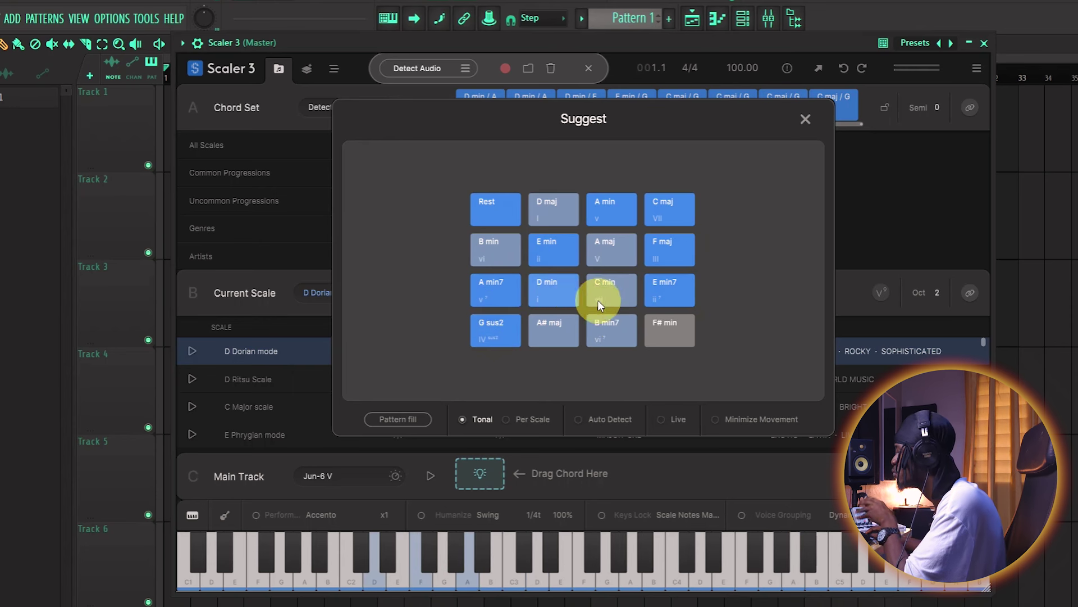
click(629, 303)
click(498, 316)
click(536, 305)
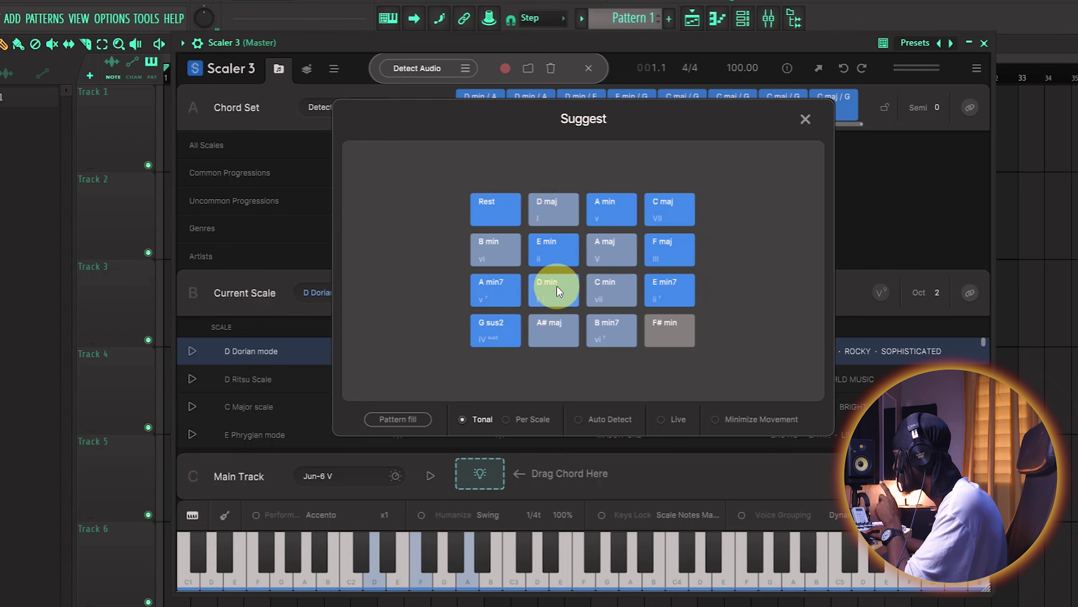
Add the suggested D min and F maj chords to the Main Track as its first two chords
click(551, 285)
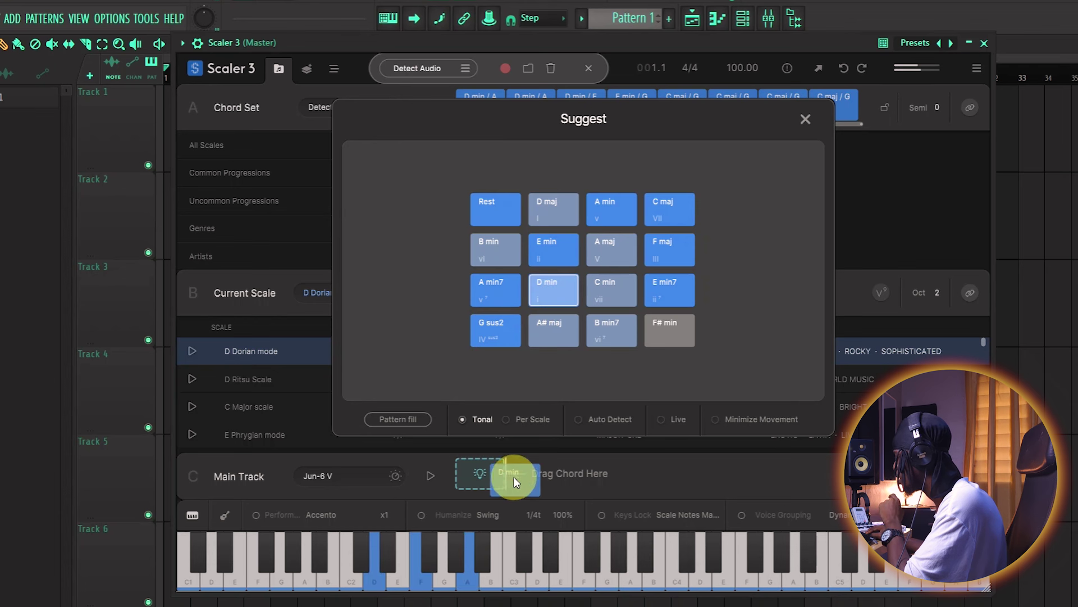
drag(514, 476, 494, 464)
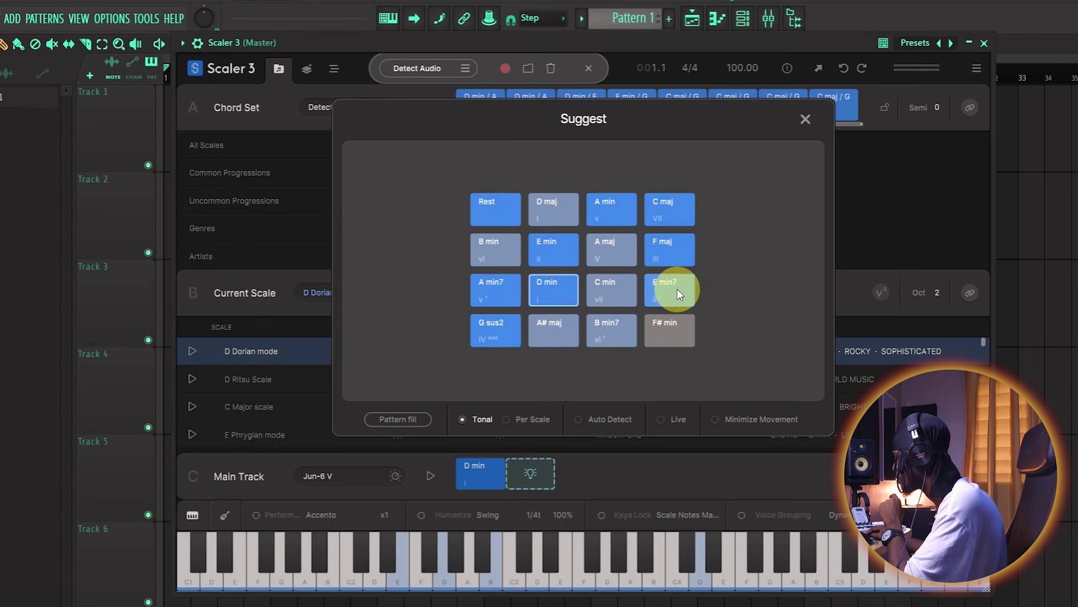
click(670, 252)
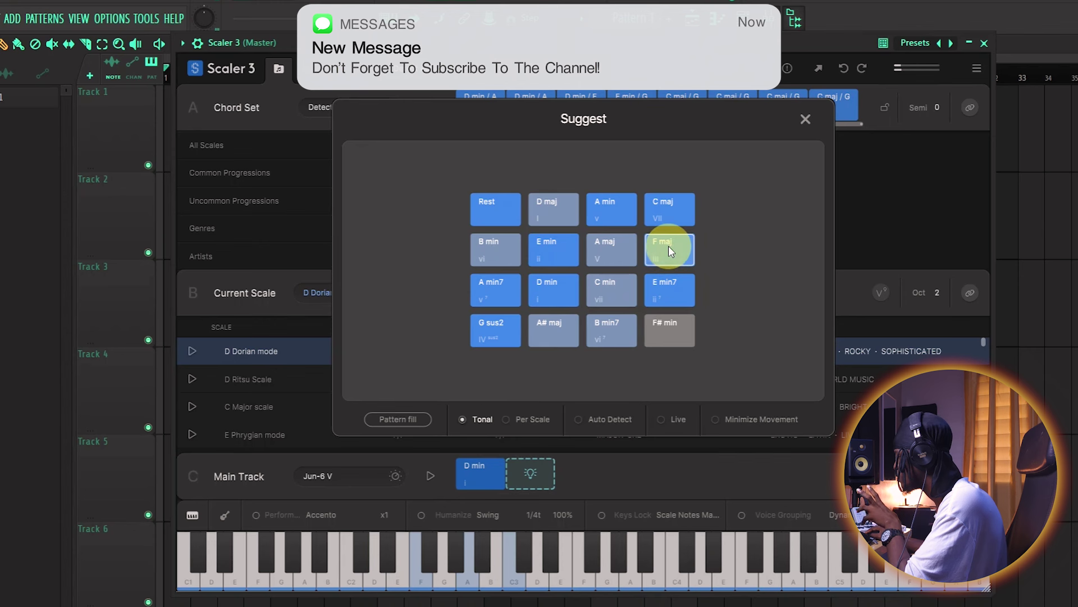
drag(668, 245, 555, 466)
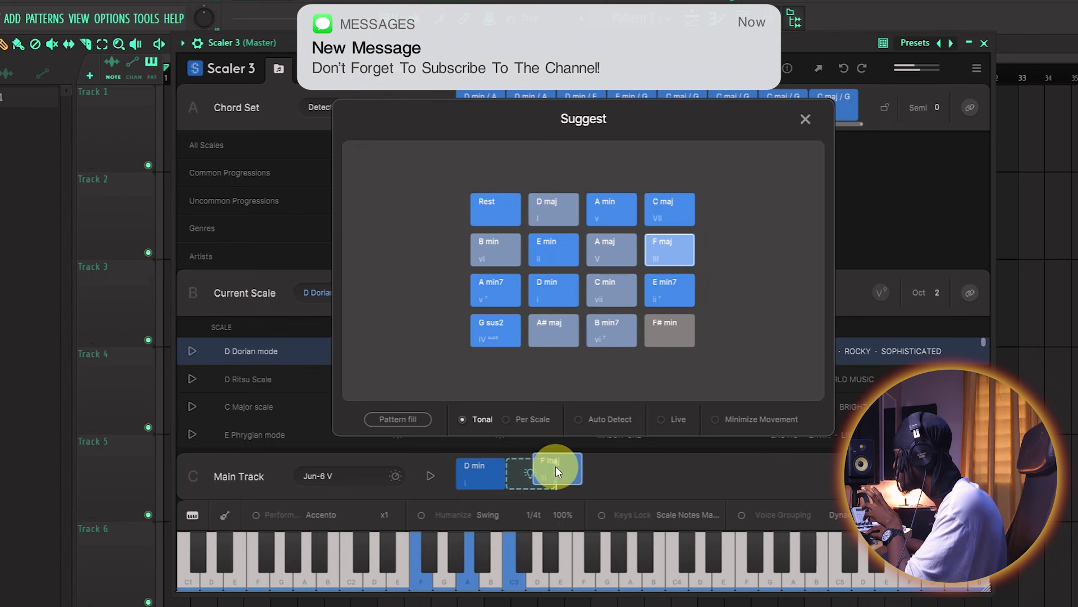
Audition the suggested G sus2 and A min7, then add the Current Scale's E min as the Main Track's third chord
click(494, 333)
click(500, 285)
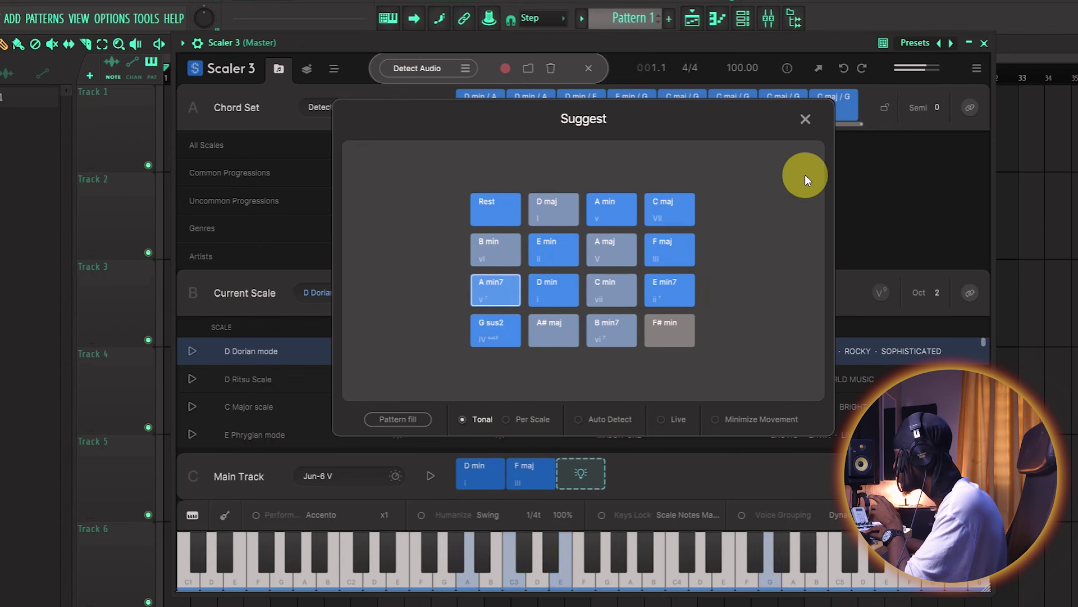
click(805, 118)
click(525, 298)
drag(525, 298, 596, 475)
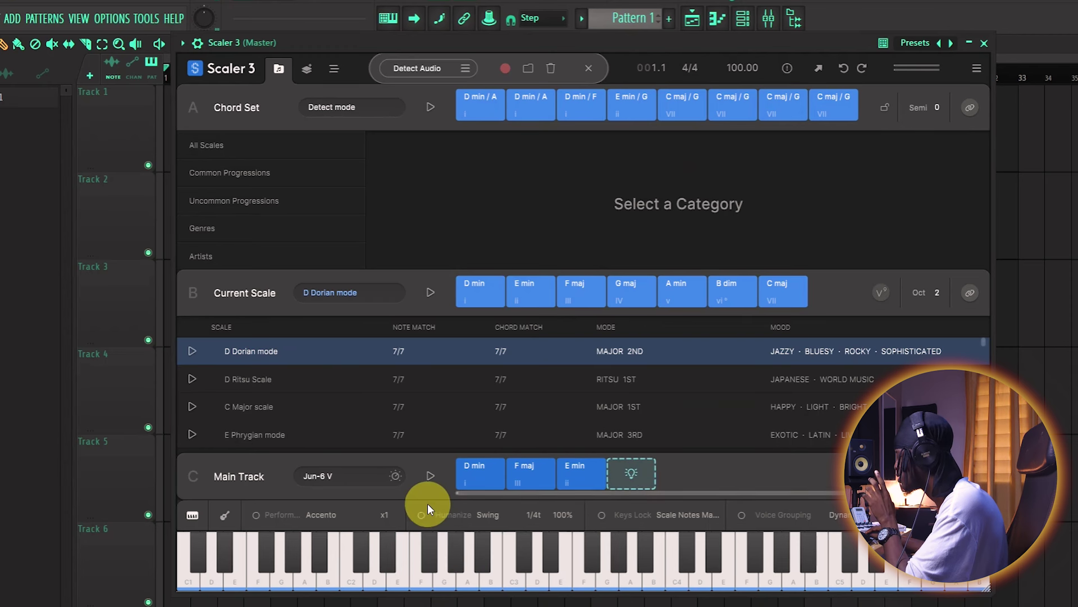
Check the suggestions for the fourth slot, audition the scale's A min, and add the Chord Set's first C maj / G to the Main Track
click(631, 475)
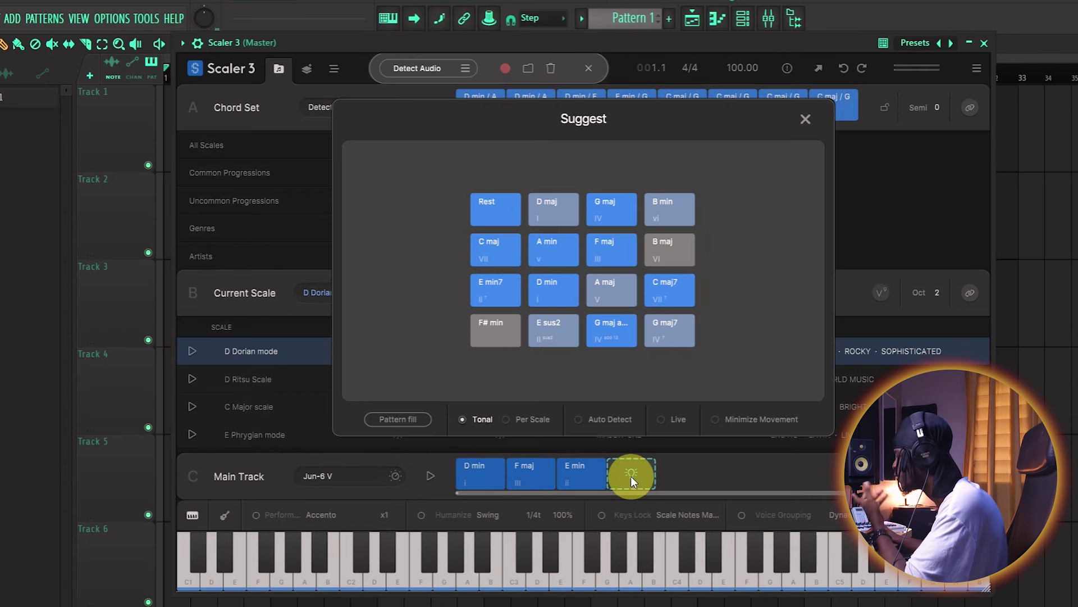
click(800, 120)
click(697, 290)
drag(683, 104, 641, 474)
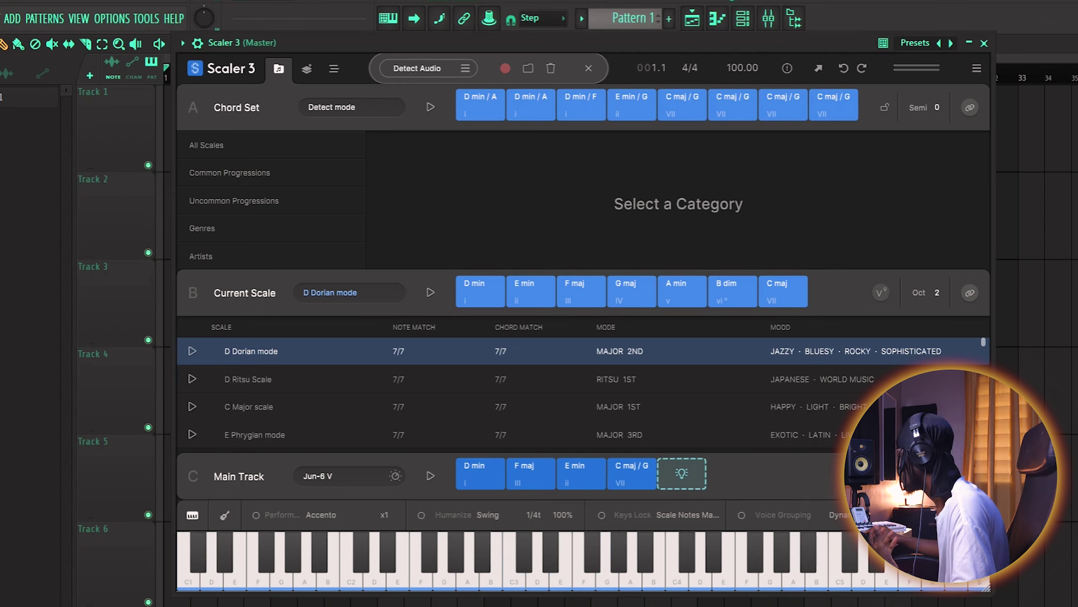
Link the Main Track's four chords to the keyboard keys C2 to F2
drag(469, 582, 409, 570)
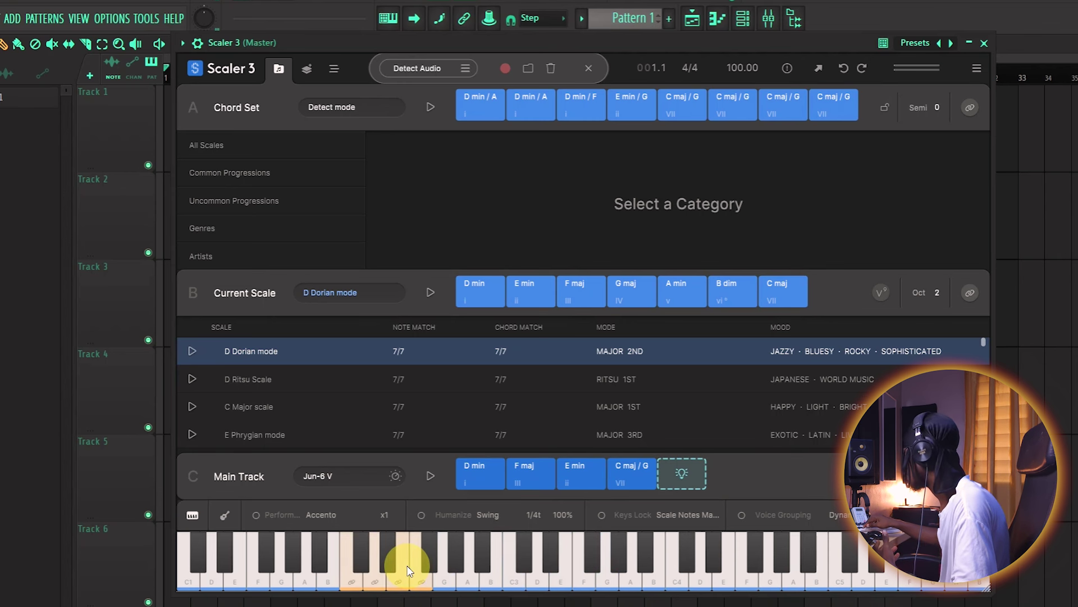